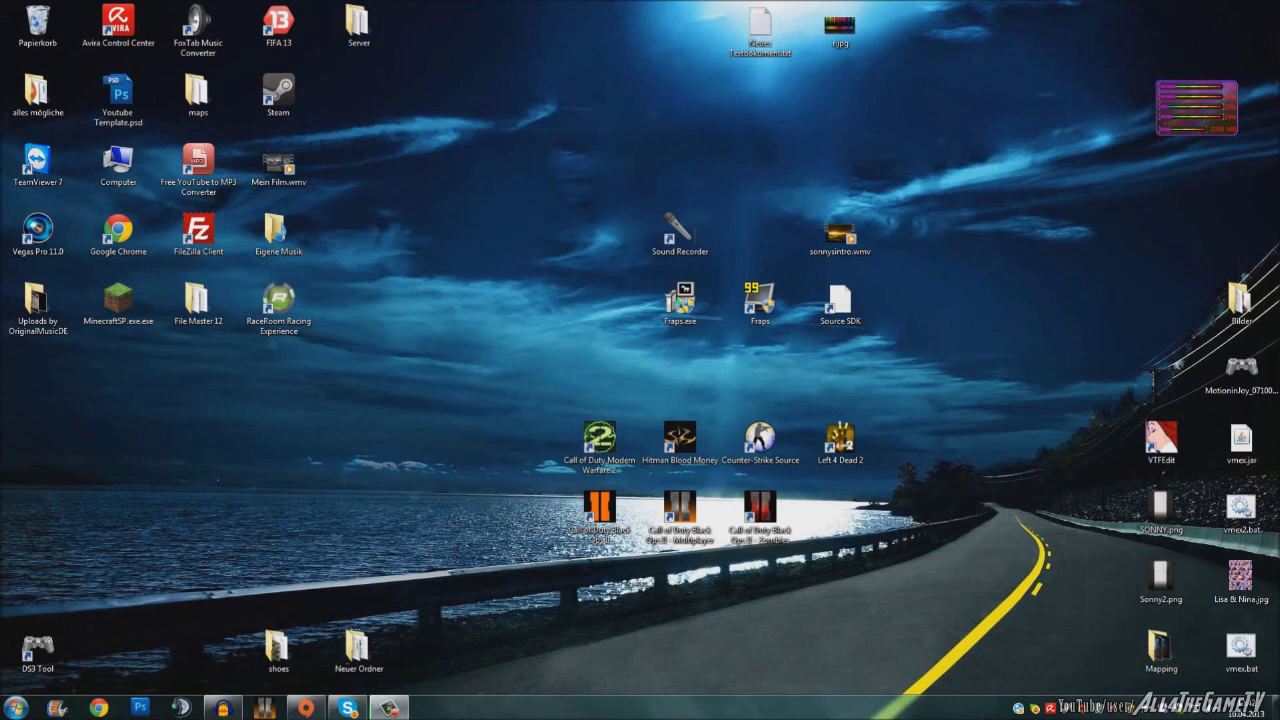
left_click_drag(192, 422, 416, 612)
left_click_drag(0, 348, 470, 618)
left_click_drag(124, 350, 396, 556)
Launch CreationMaster13.exe from the Neuer Ordner folder on the desktop
double_click(359, 648)
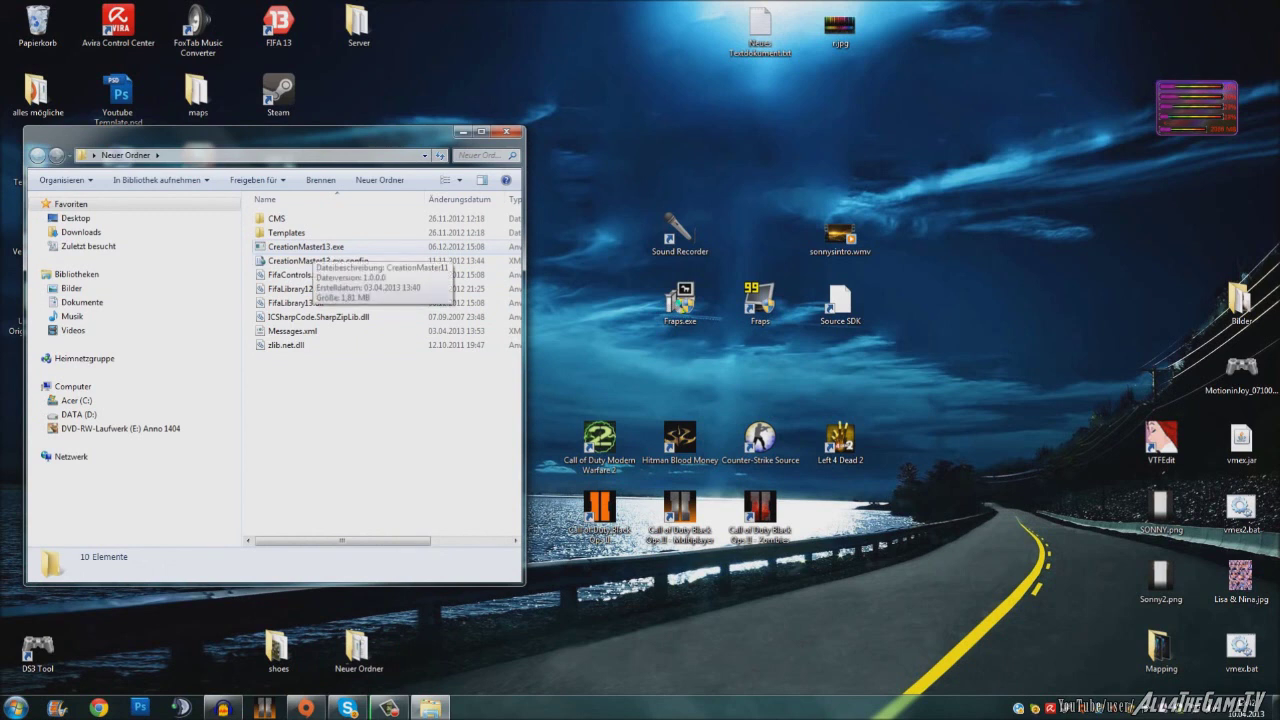
left_click(315, 246)
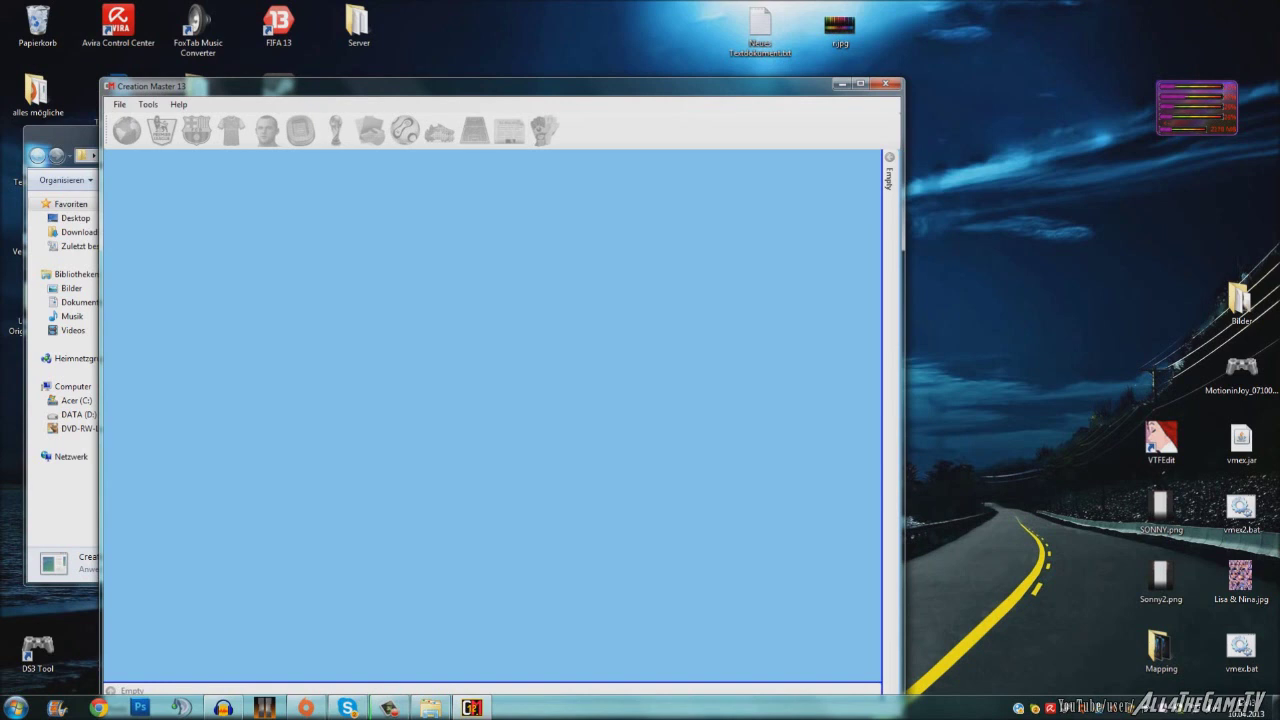
Open FIFA 13 with the Select all (13) option, using Origin Games\FIFA 13 as the root folder
left_click(120, 104)
left_click(120, 104)
left_click(120, 104)
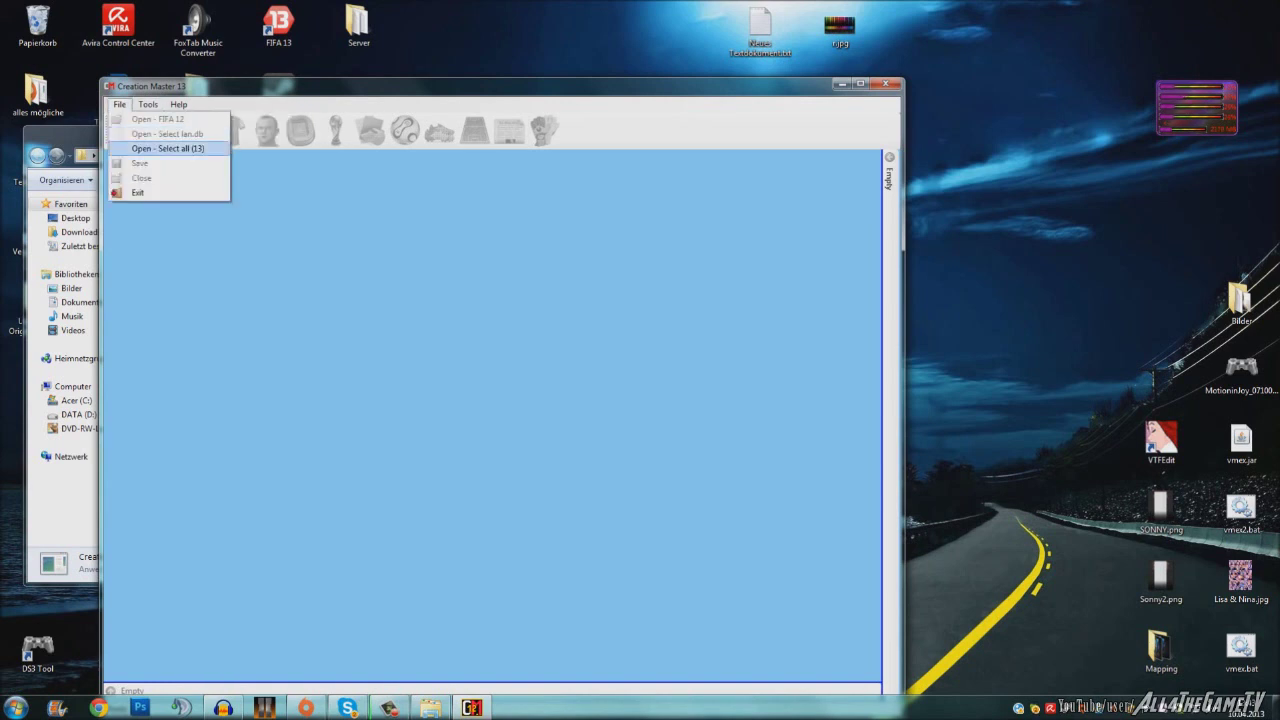
left_click(168, 148)
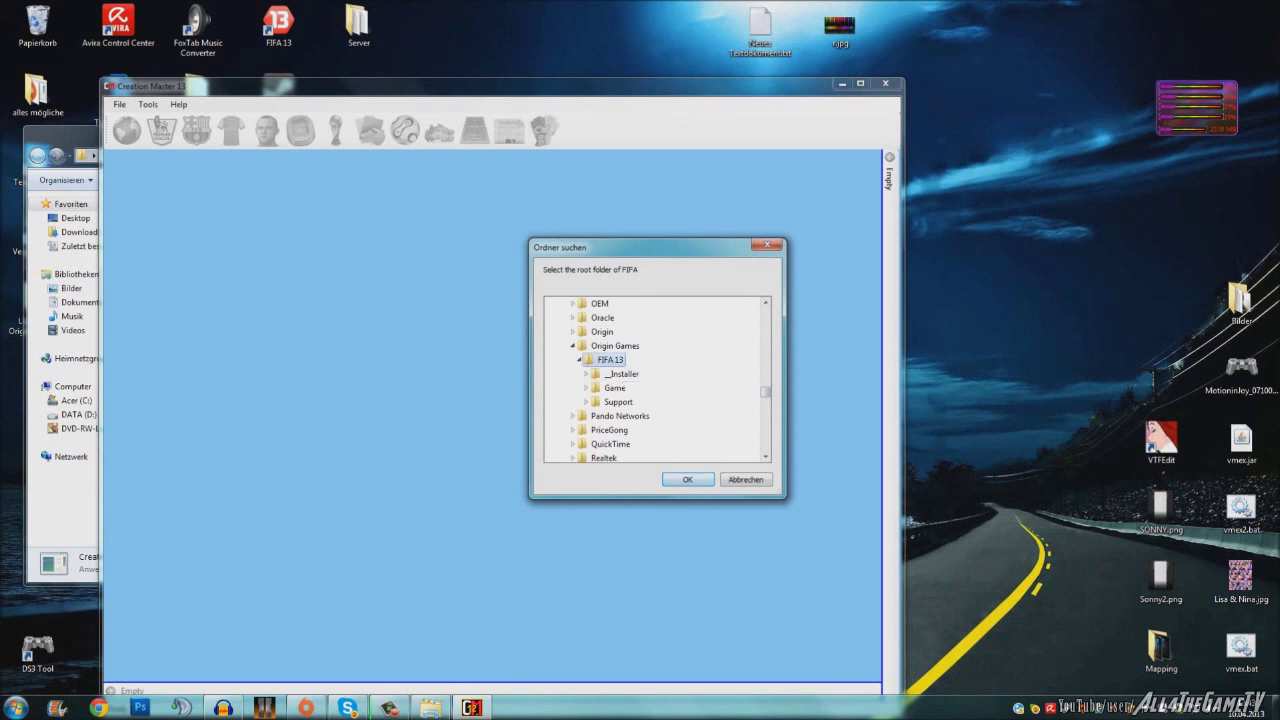
left_click(688, 480)
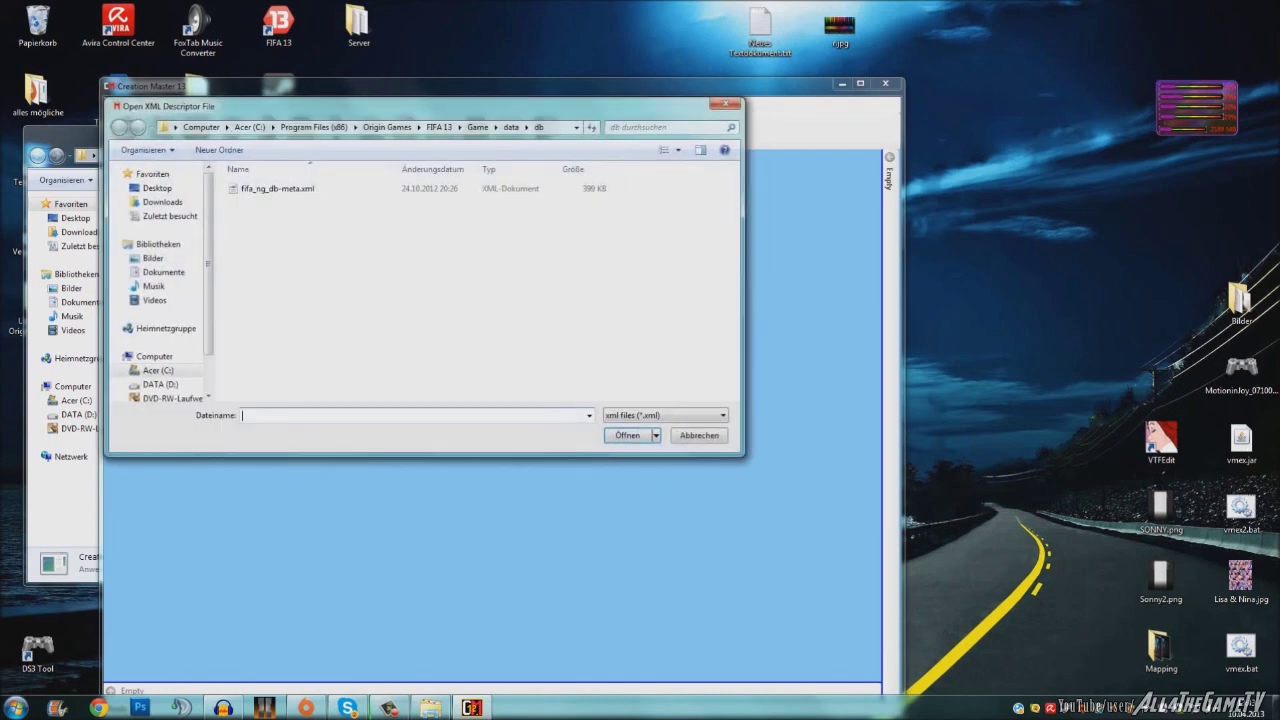
Load the descriptor fifa_ng_db-meta.xml, the database fifa_ng_db.db and the language database ger_de.db
double_click(277, 188)
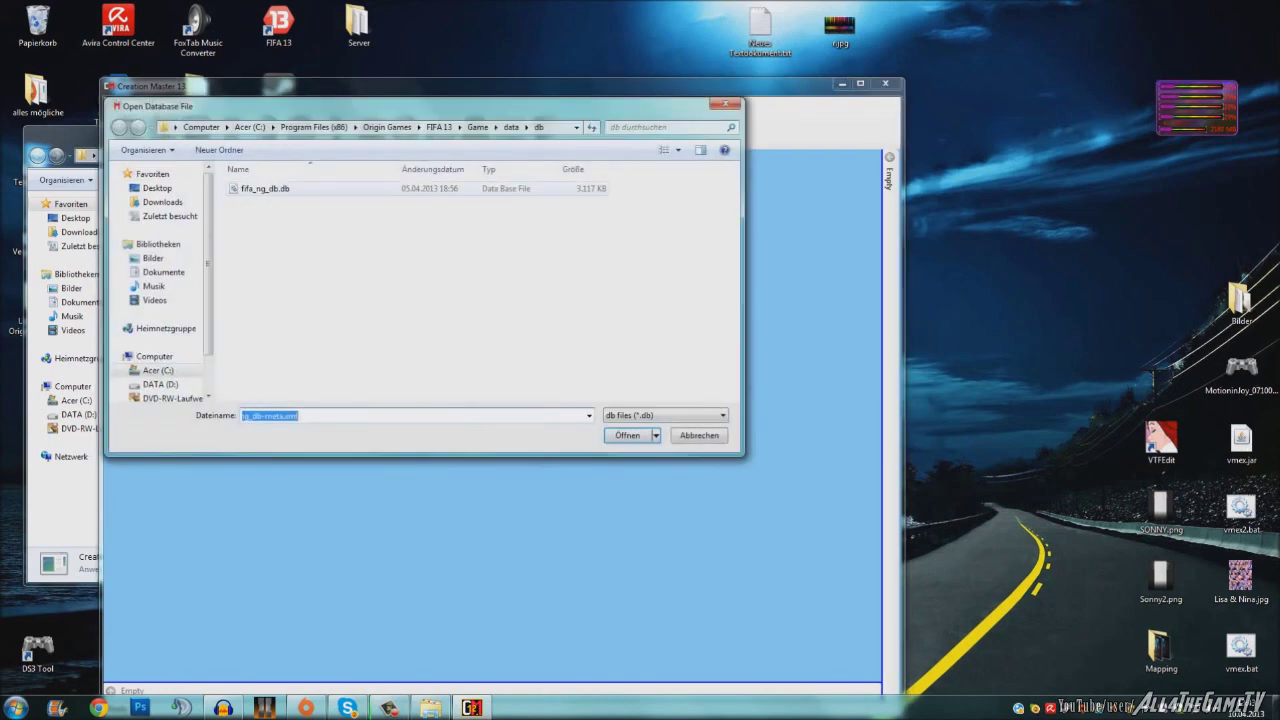
double_click(265, 188)
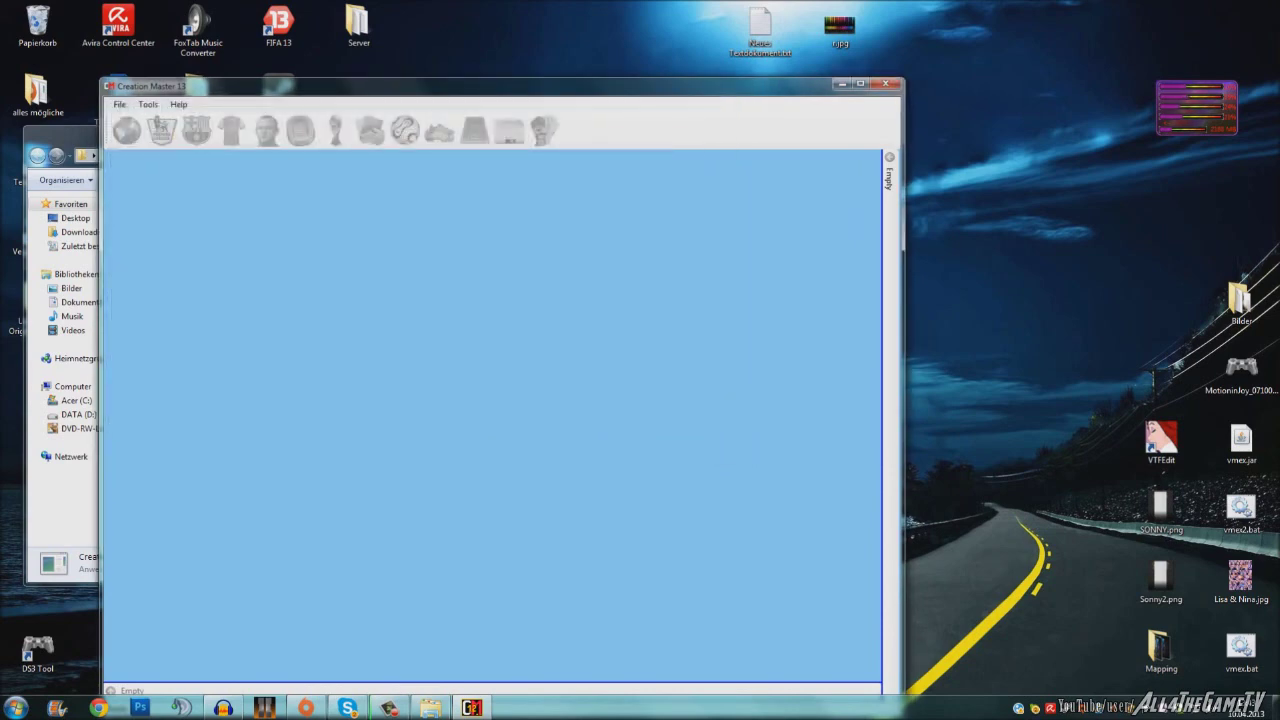
left_click(66, 500)
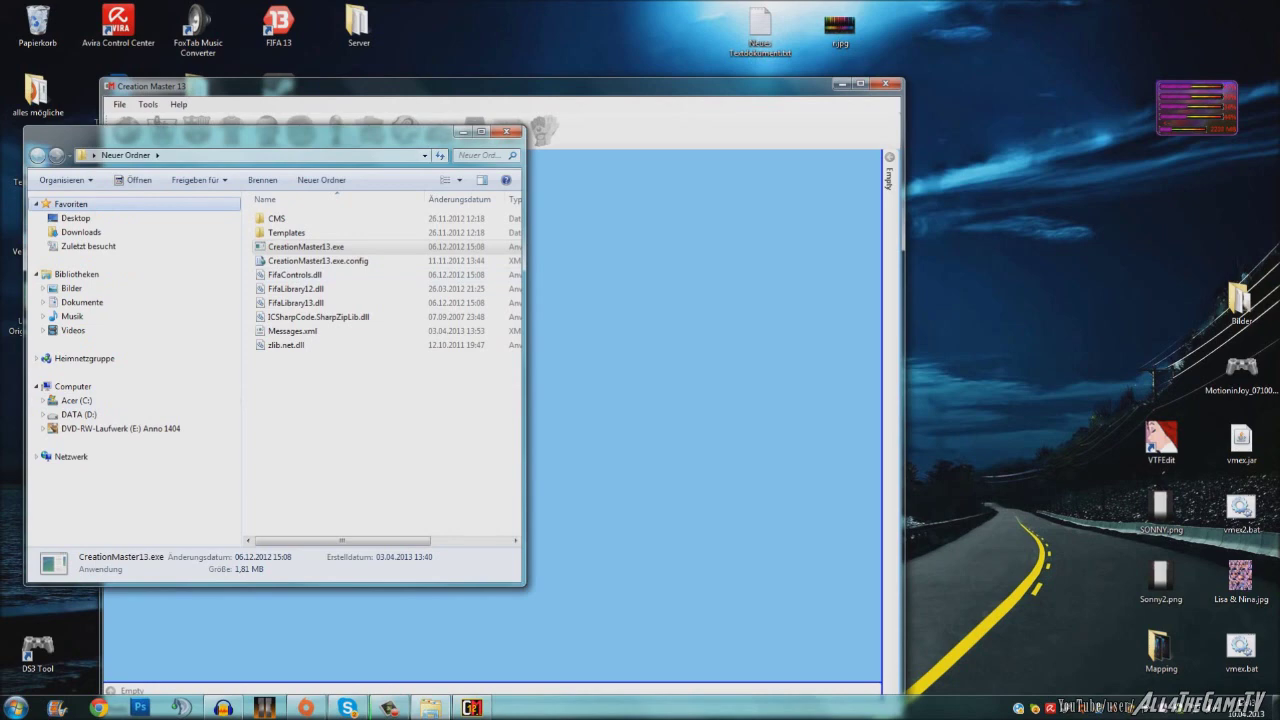
left_click(463, 132)
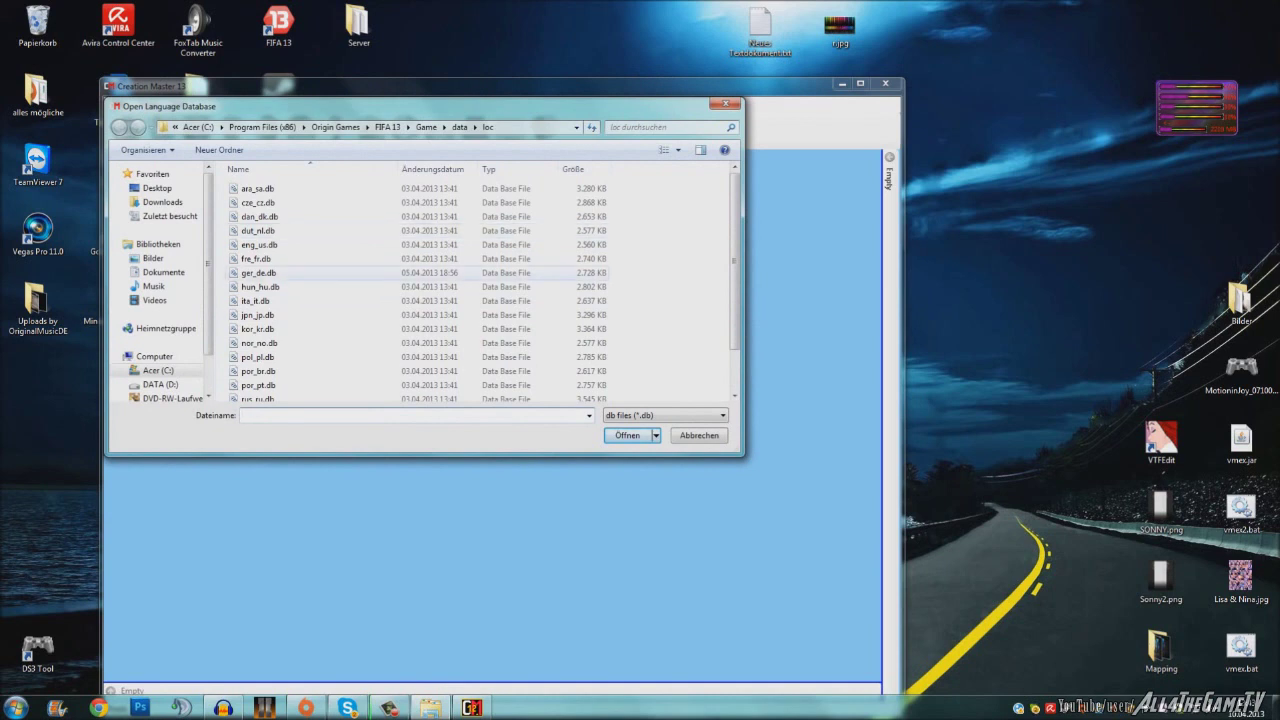
double_click(306, 273)
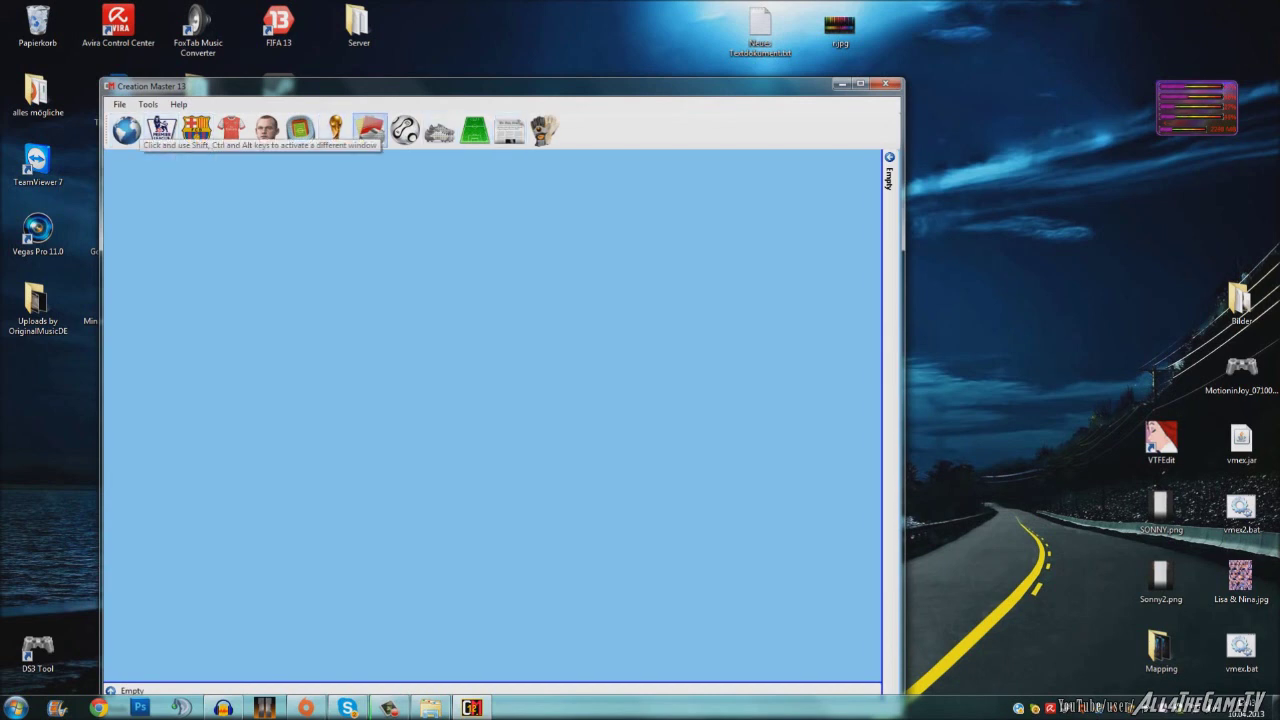
Open the shoes editor and maximize the Creation Master window
left_click(440, 131)
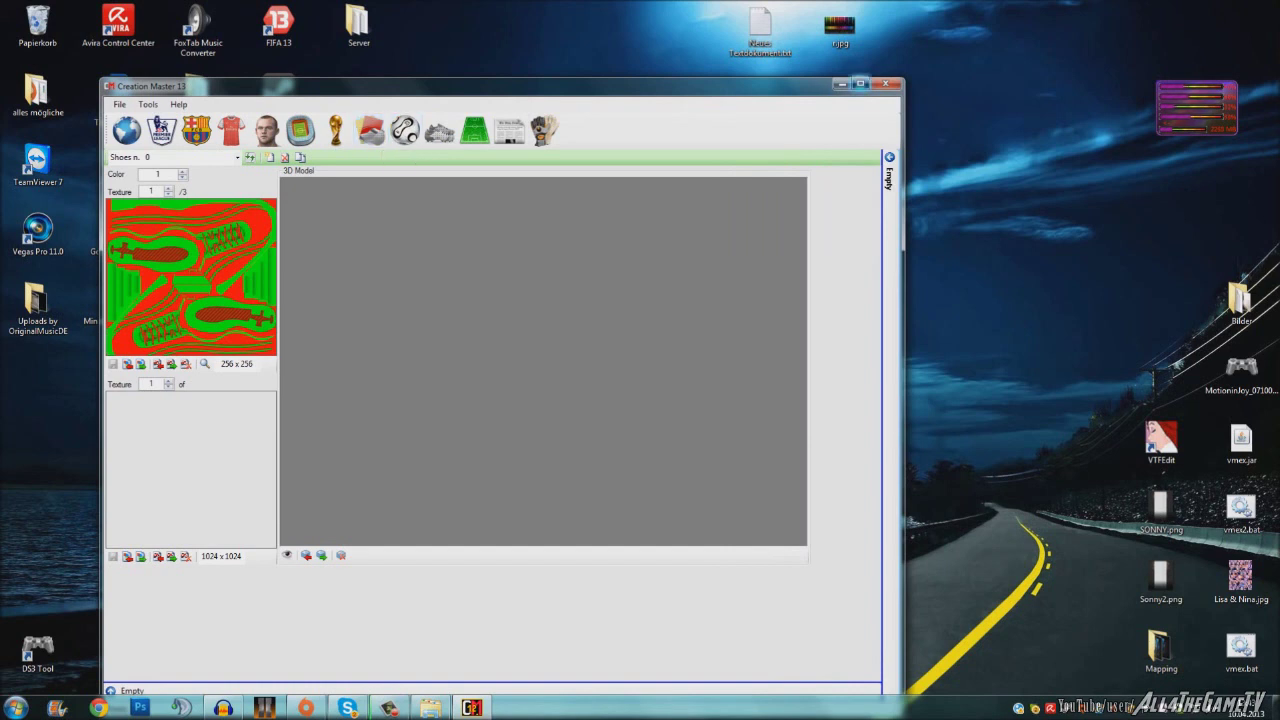
left_click(859, 84)
Browse through the shoe entries and examine their textures
left_click(131, 75)
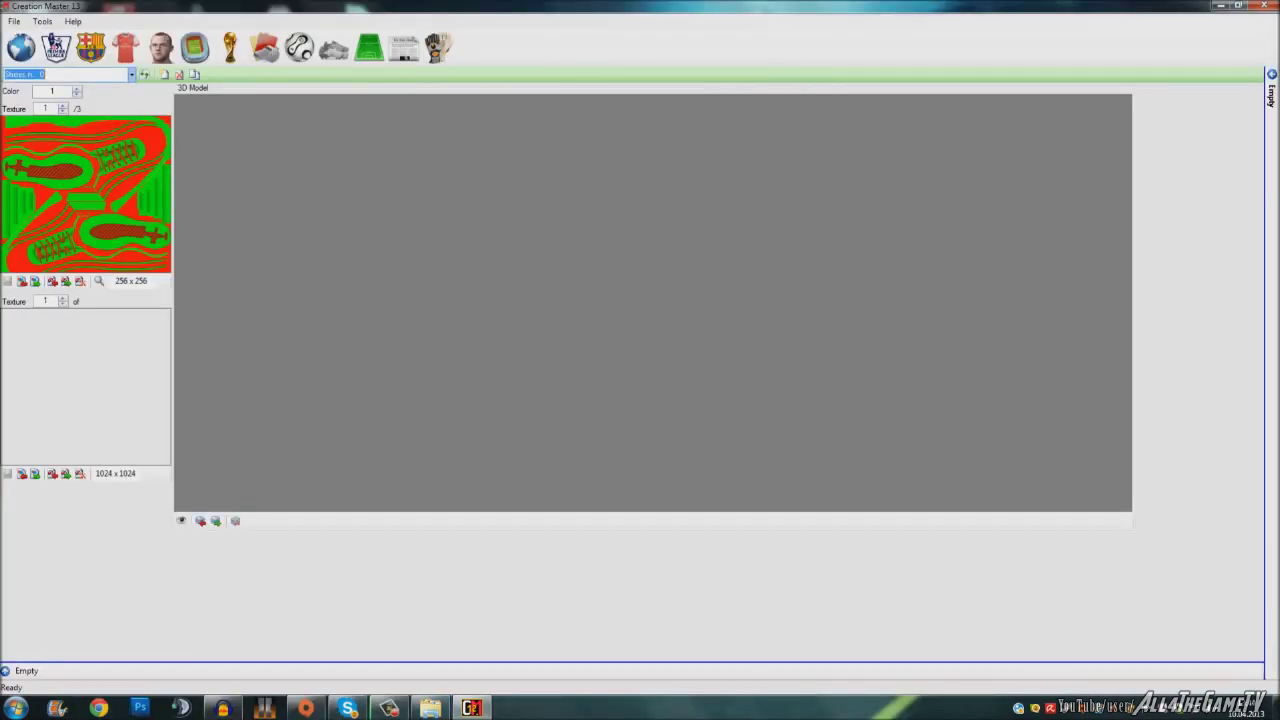
scroll(66, 118, "down", 8)
left_click(60, 96)
key("Down")
key("Down")
key("Down")
key("Down")
key("Down")
key("Down")
key("Down")
key("Up")
key("Up")
key("Up")
key("Up")
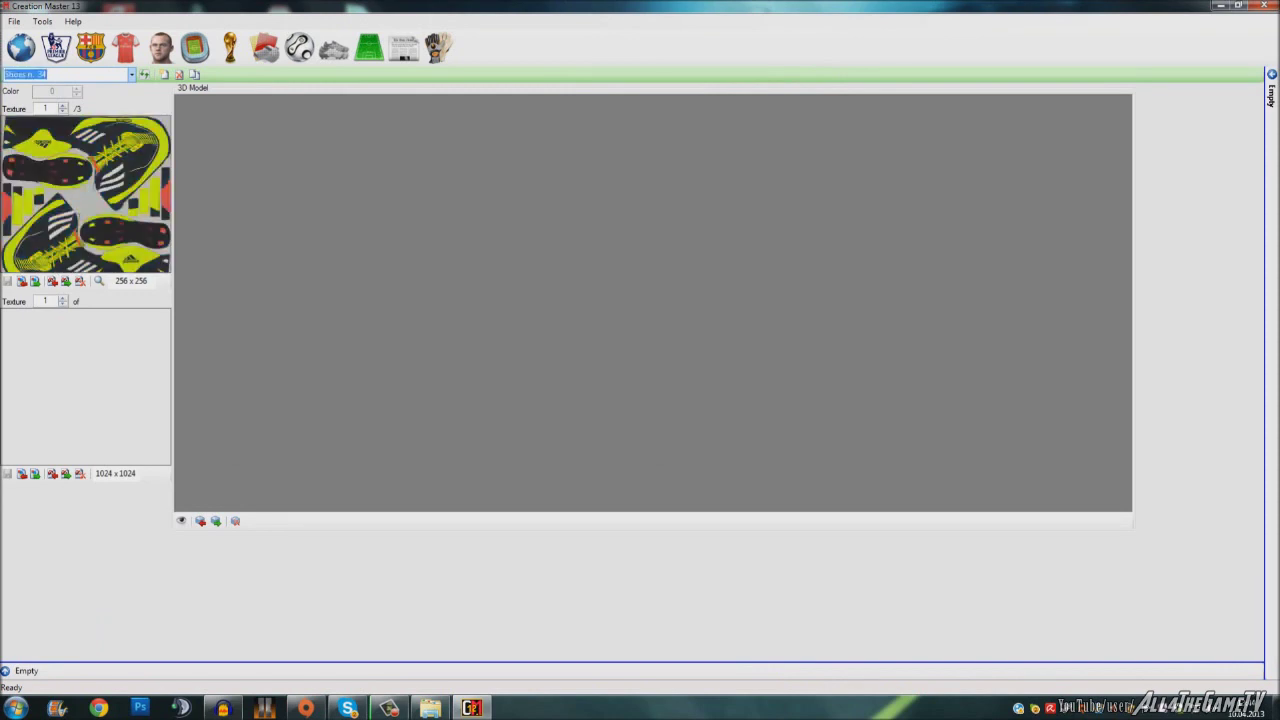
Select Shoes n. 16 as the shoe entry to edit
left_click(131, 75)
scroll(80, 155, "up", 7)
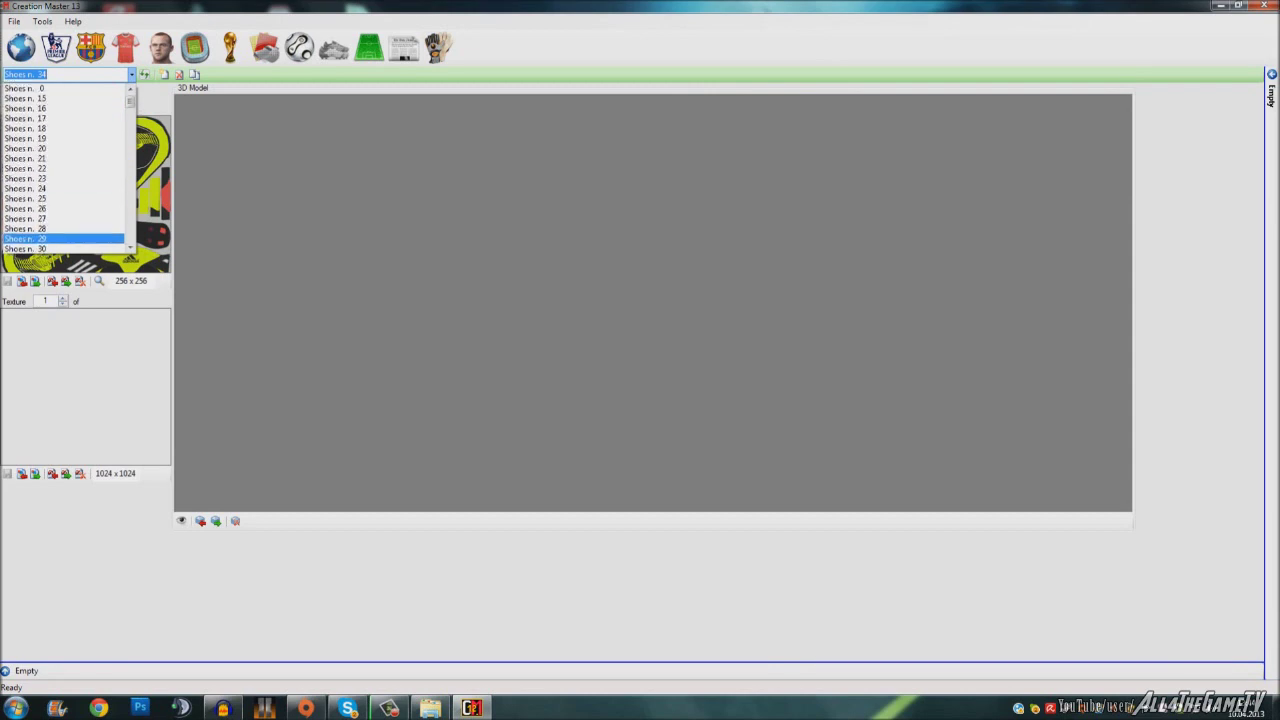
left_click(64, 108)
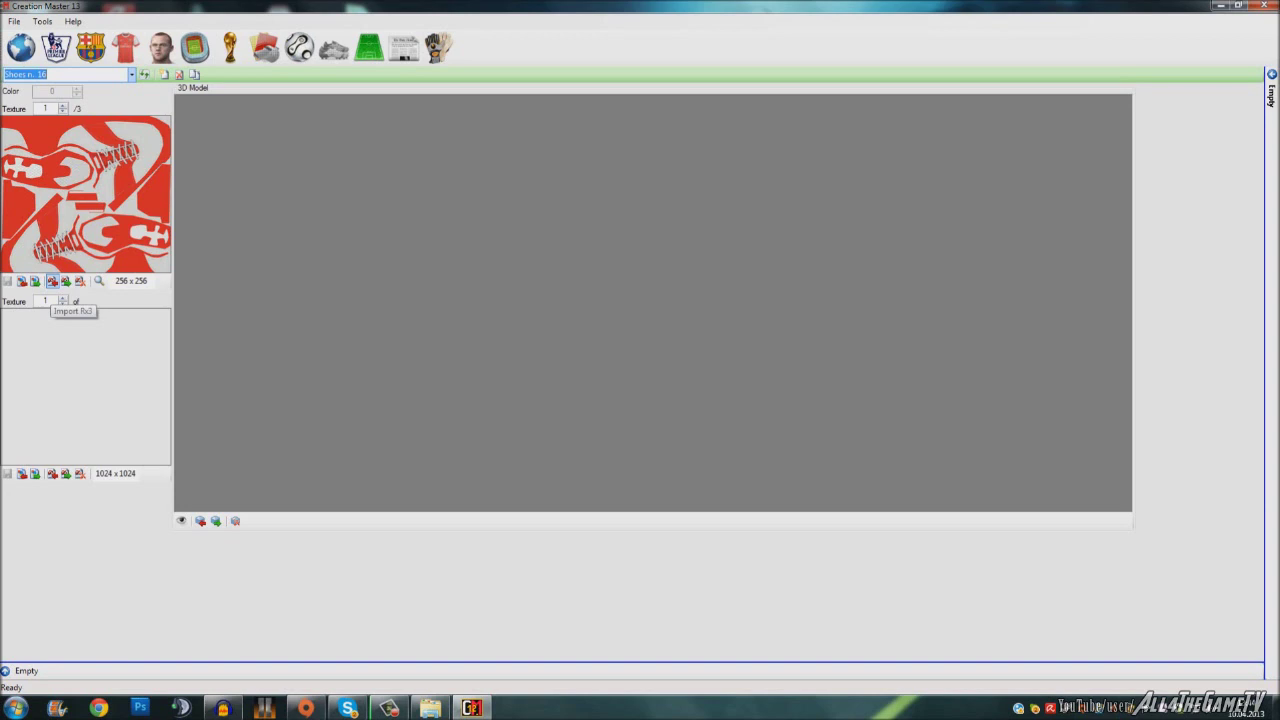
Import shoe_138_0_textures.rx3 from the desktop folder shoes\data\sceneassets\shoe as the texture of Shoes n. 16
left_click(52, 281)
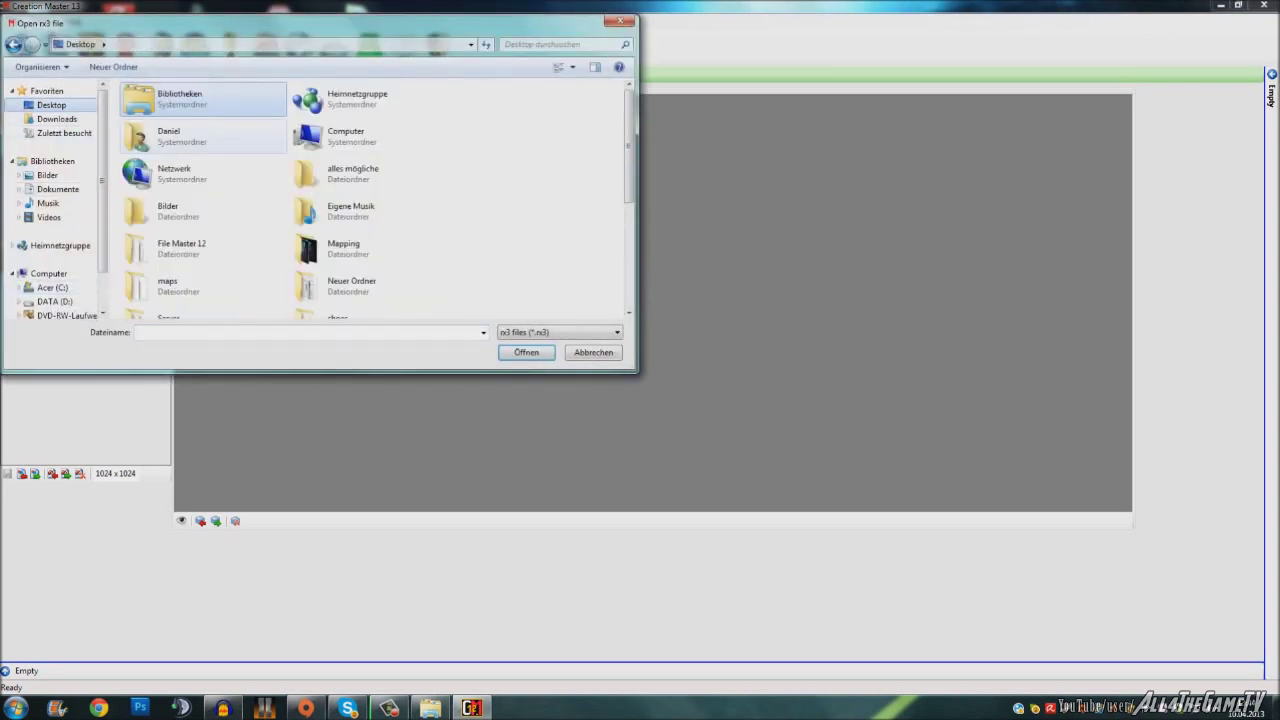
left_click(372, 211)
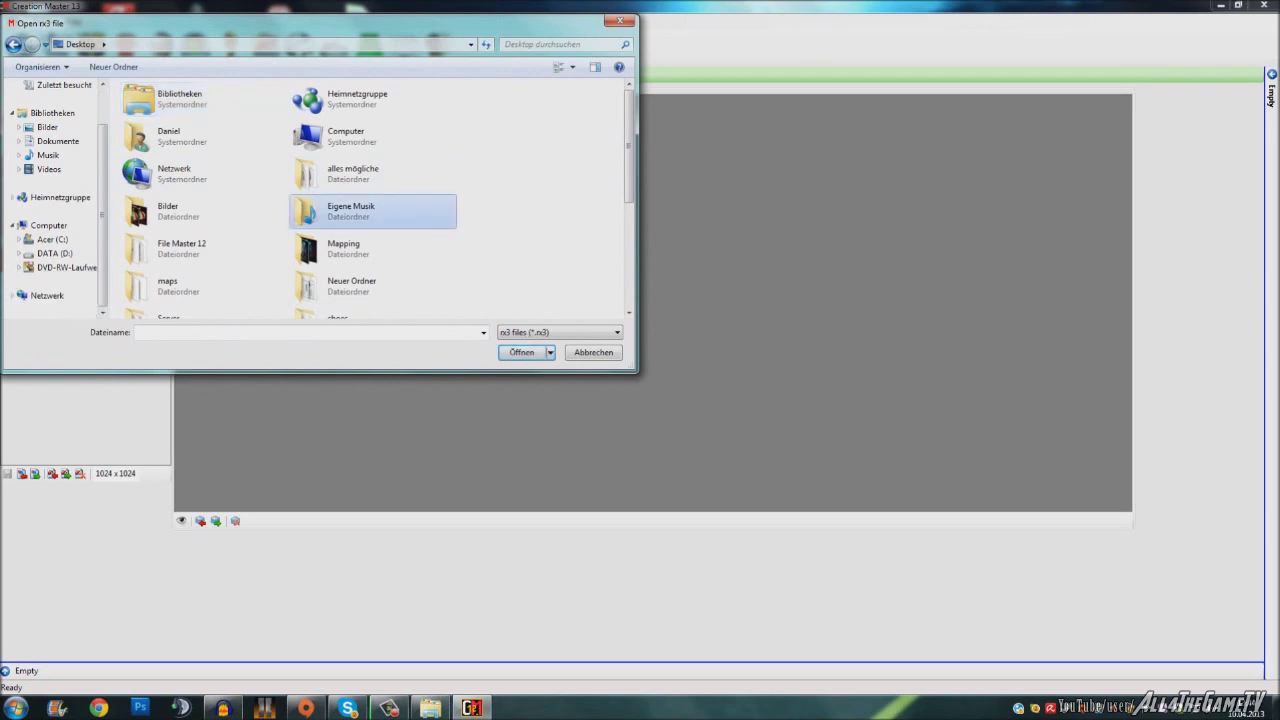
scroll(372, 211, "down", 5)
scroll(372, 211, "up", 5)
scroll(372, 202, "down", 3)
scroll(372, 202, "up", 3)
scroll(372, 202, "down", 3)
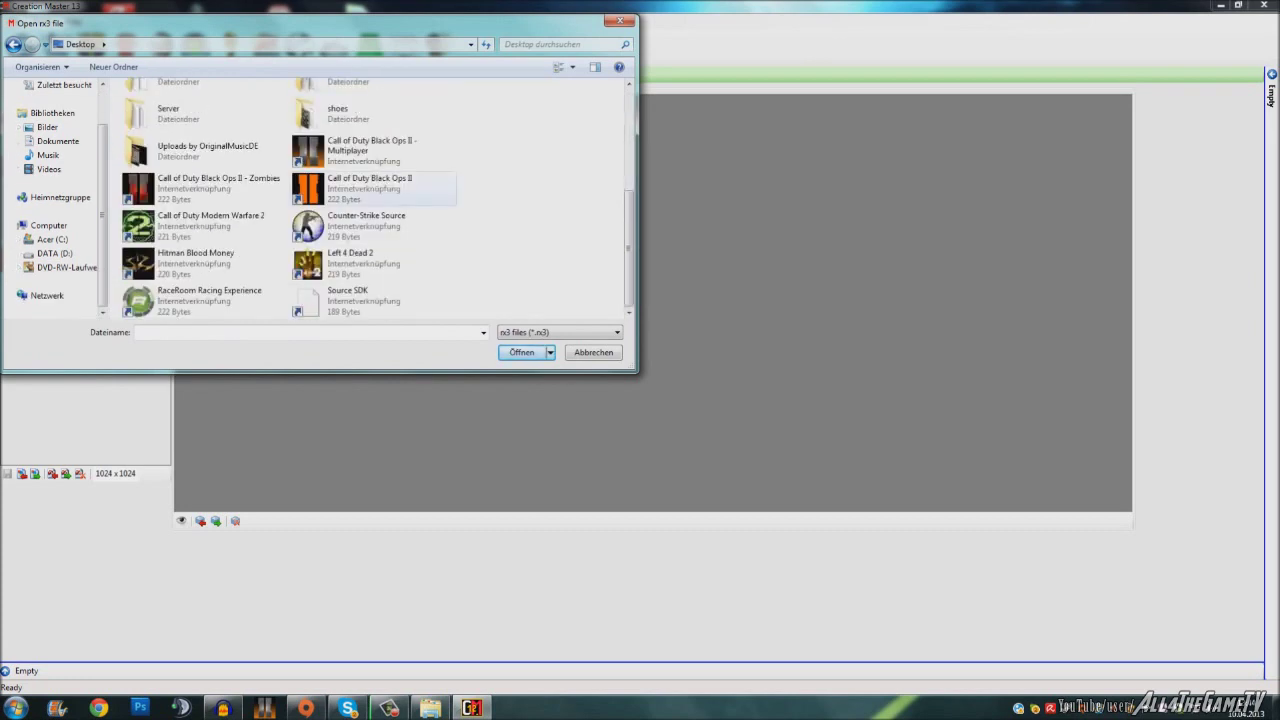
double_click(330, 112)
double_click(330, 107)
double_click(330, 107)
double_click(330, 107)
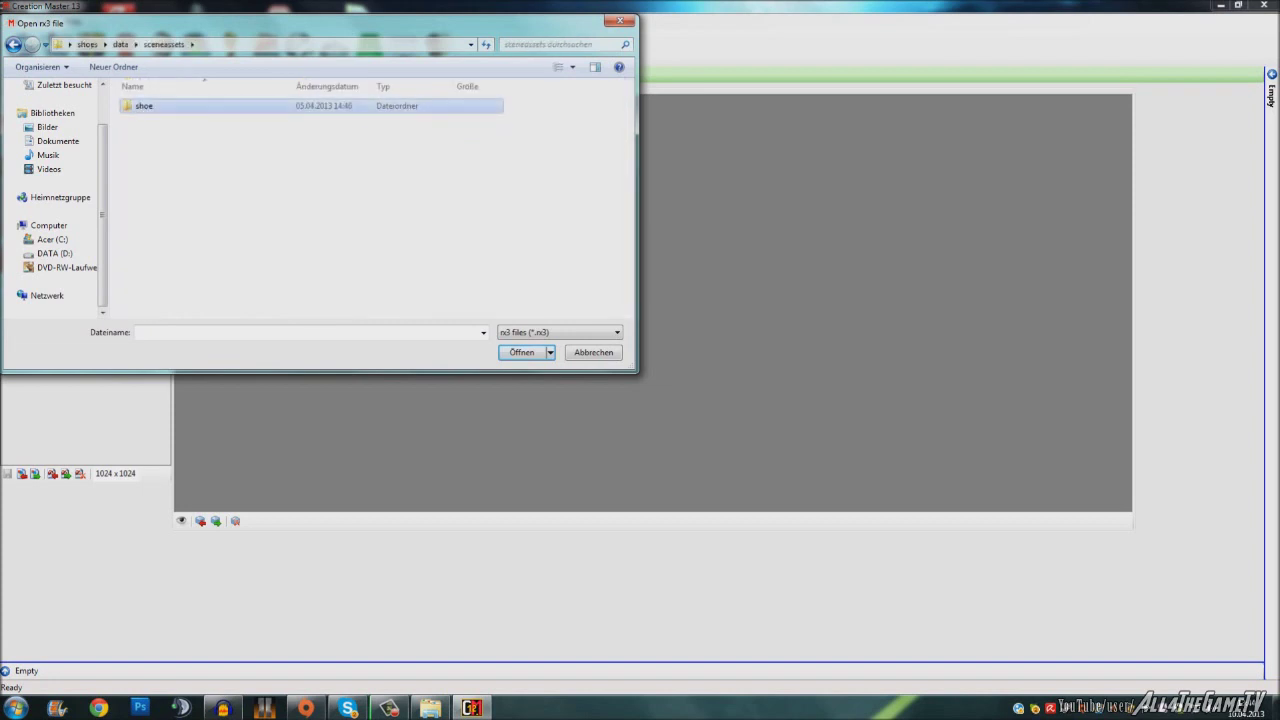
double_click(143, 105)
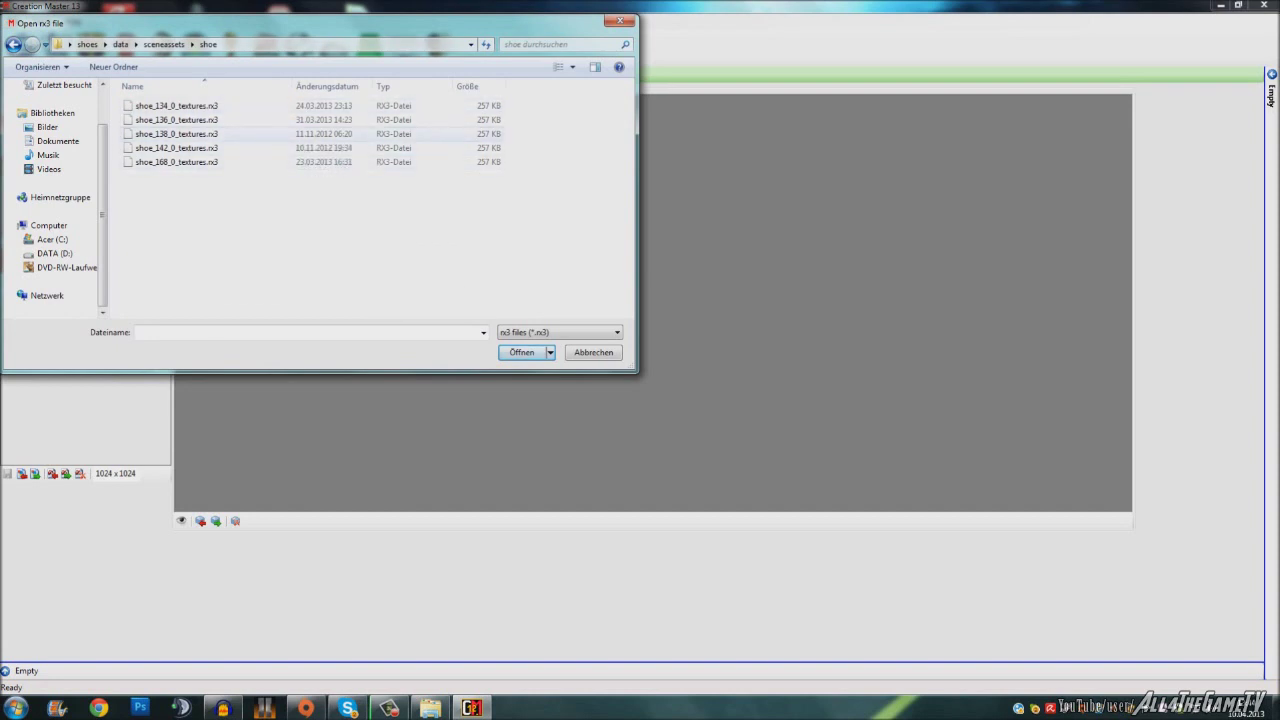
double_click(176, 133)
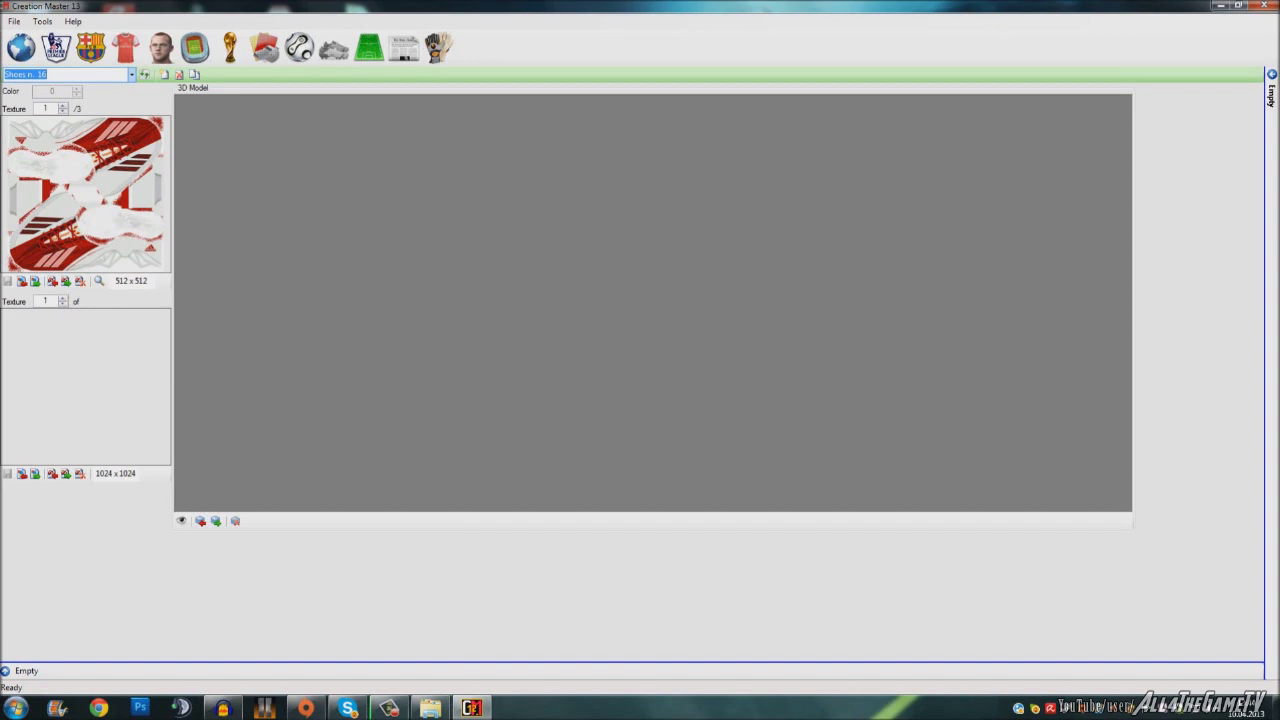
Show the 3D model of Shoes n. 16 to check the imported texture
left_click(181, 520)
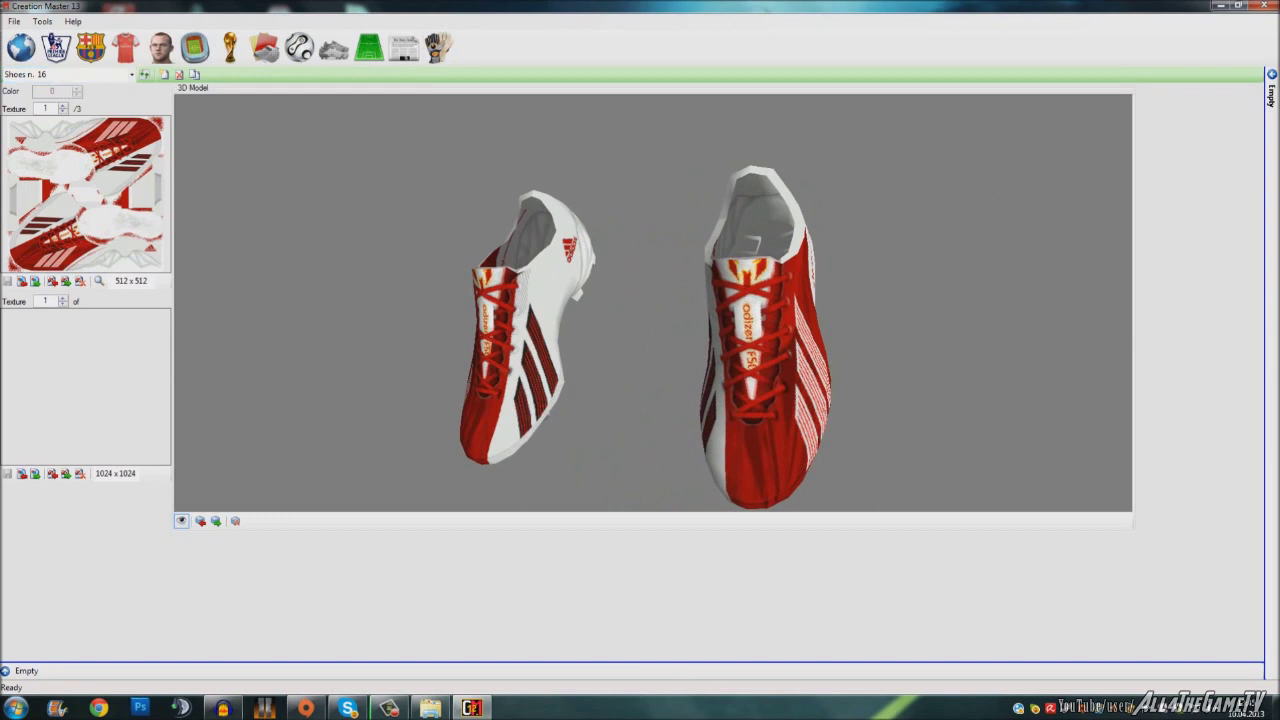
left_click(14, 21)
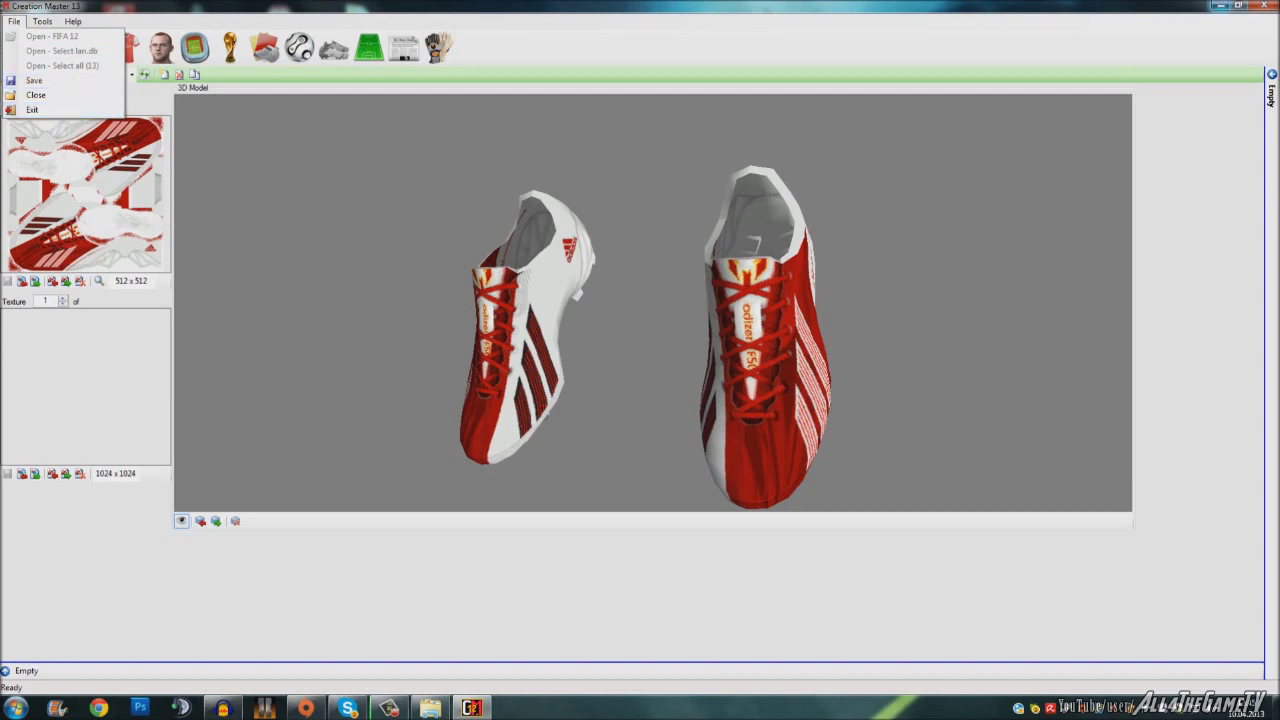
Minimize Creation Master, start FIFA 13 from the desktop and close its launcher window
left_click(1220, 6)
left_click(278, 24)
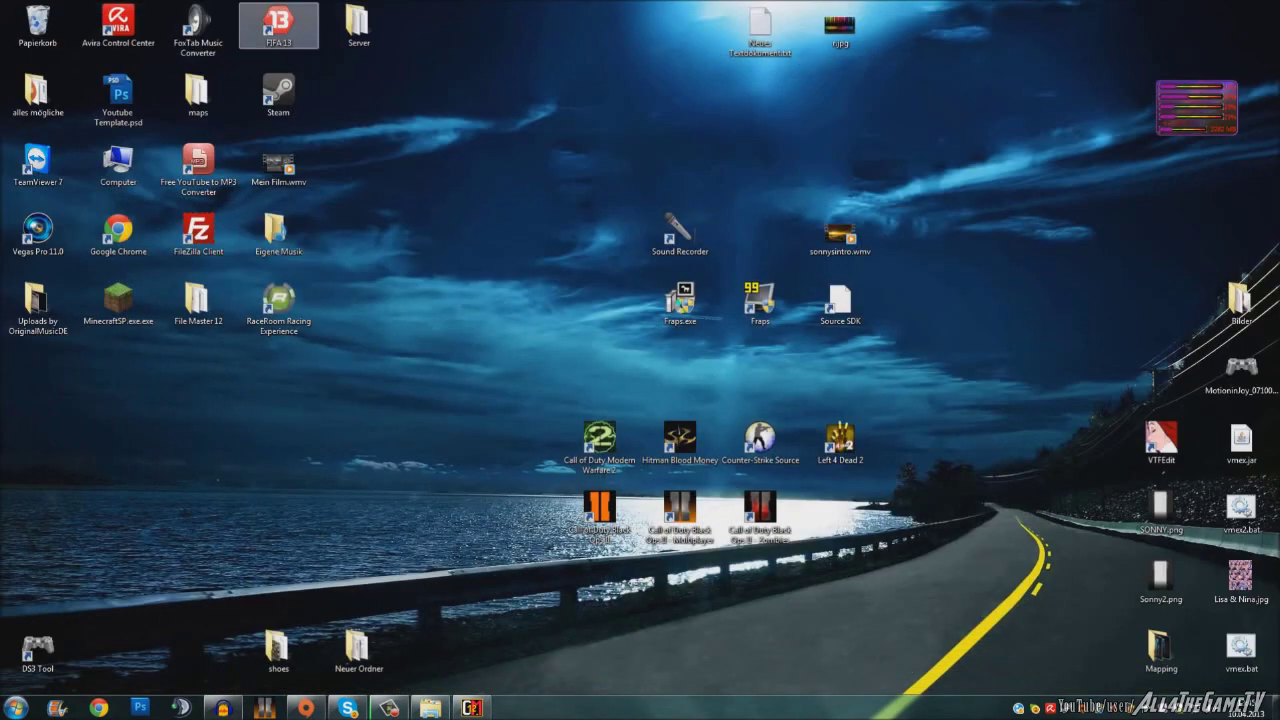
left_click(278, 26)
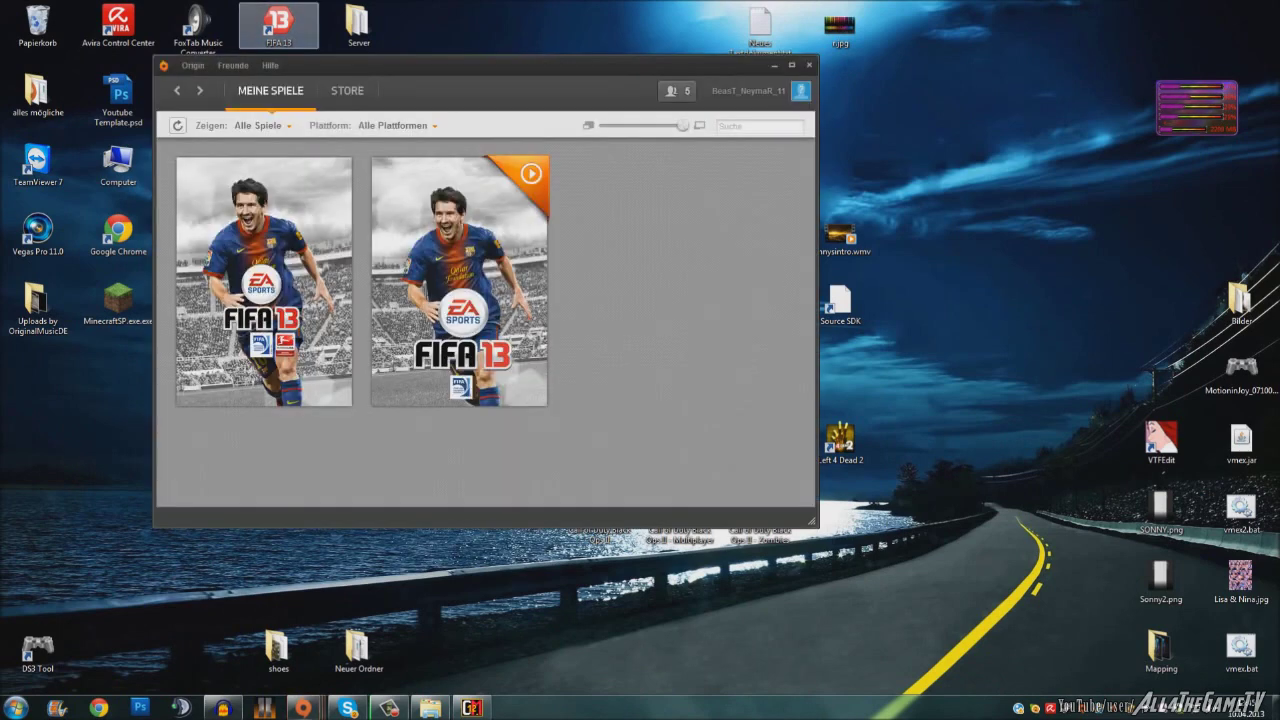
left_click(472, 708)
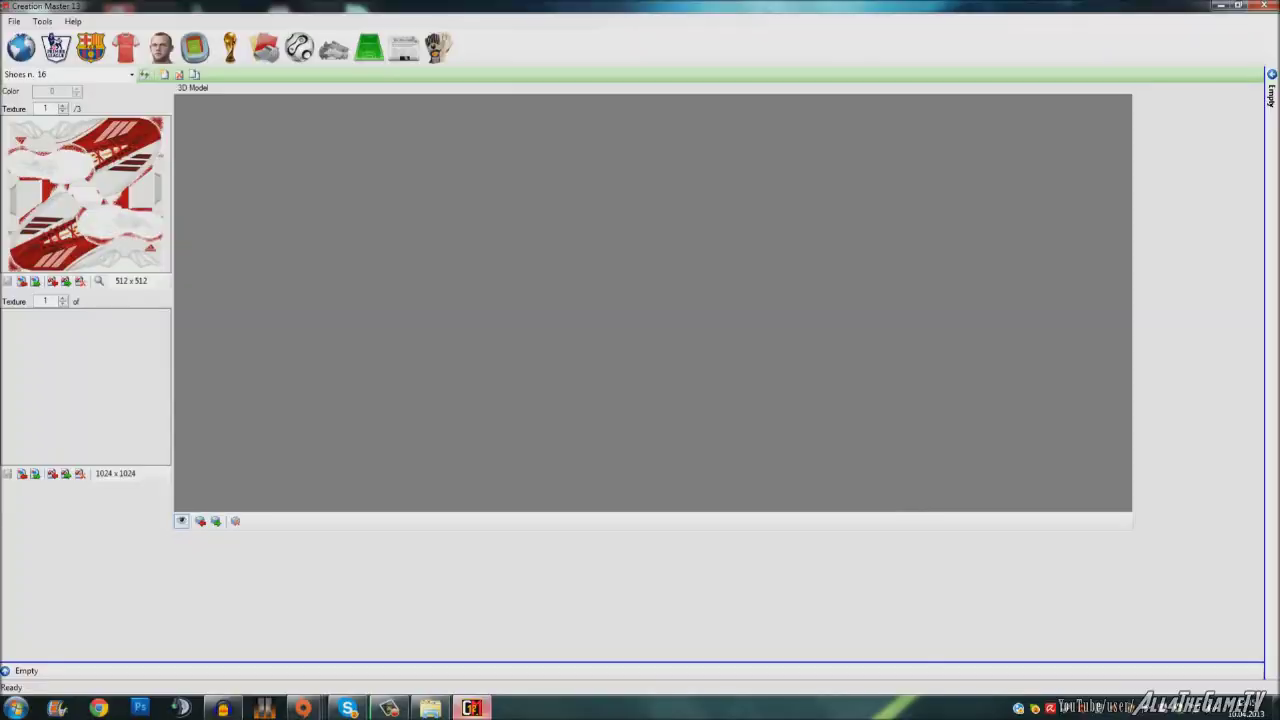
left_click(472, 708)
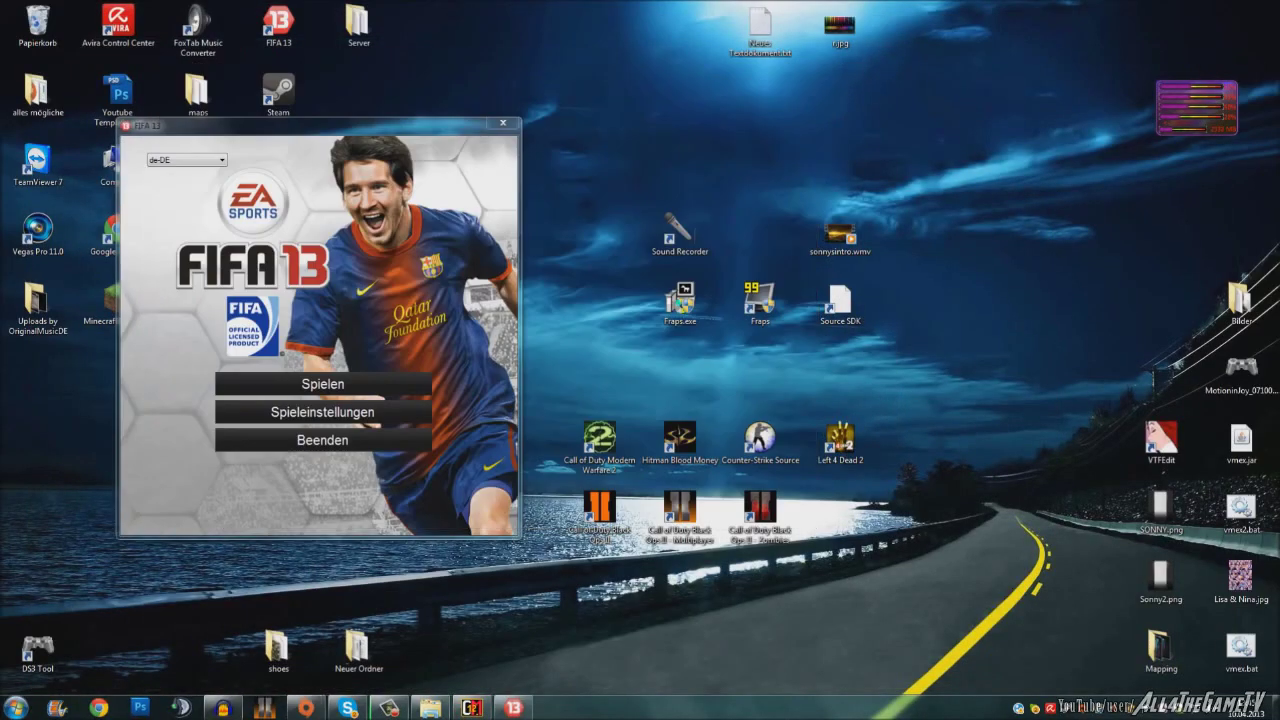
left_click(503, 122)
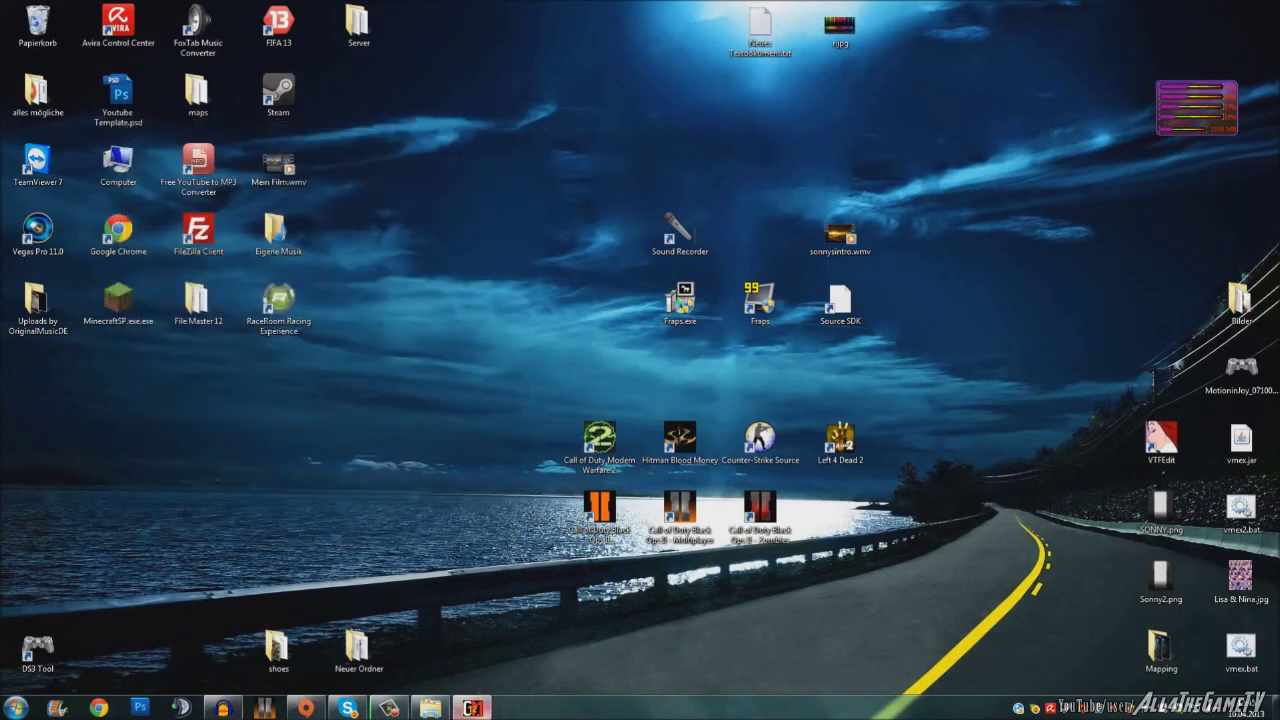
left_click(471, 708)
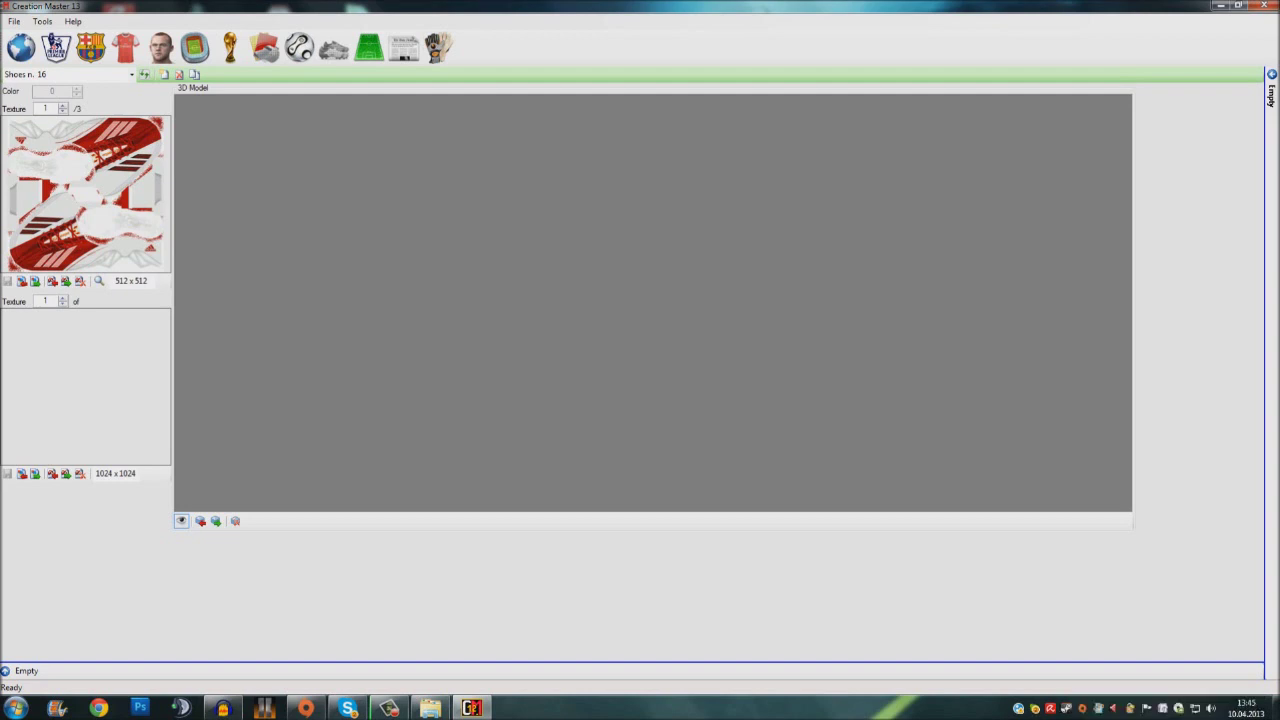
left_click(389, 708)
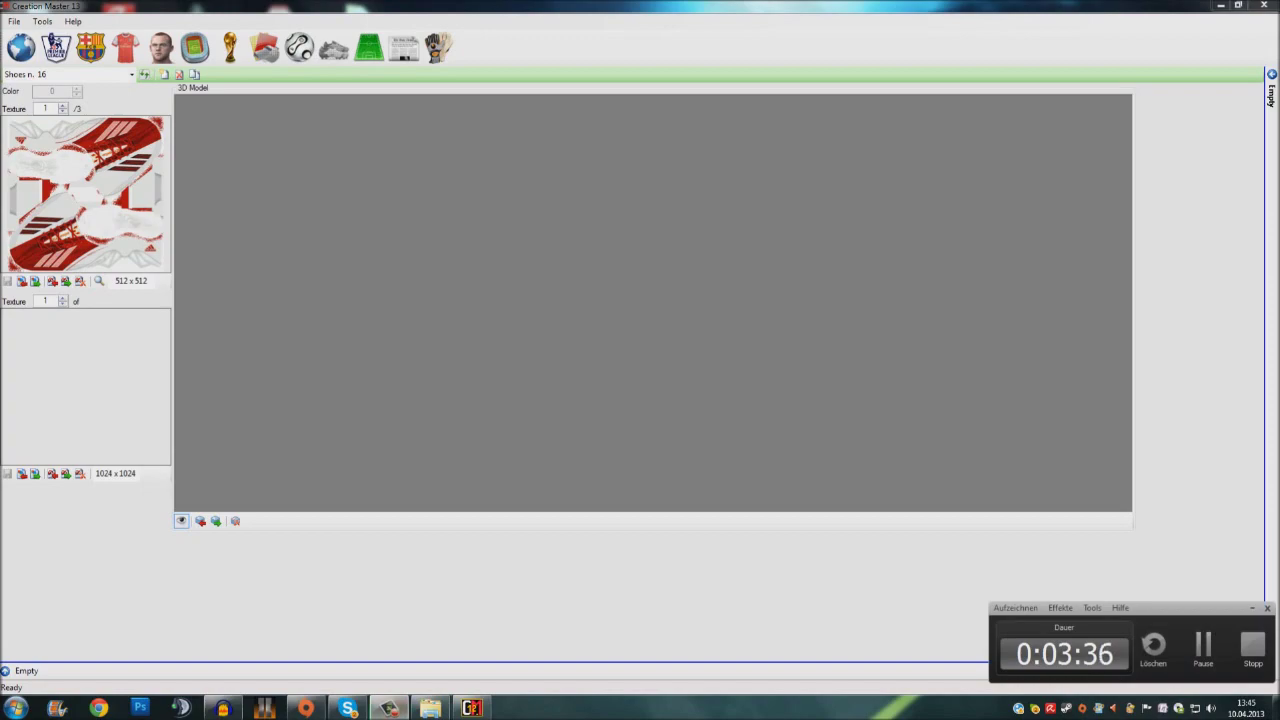